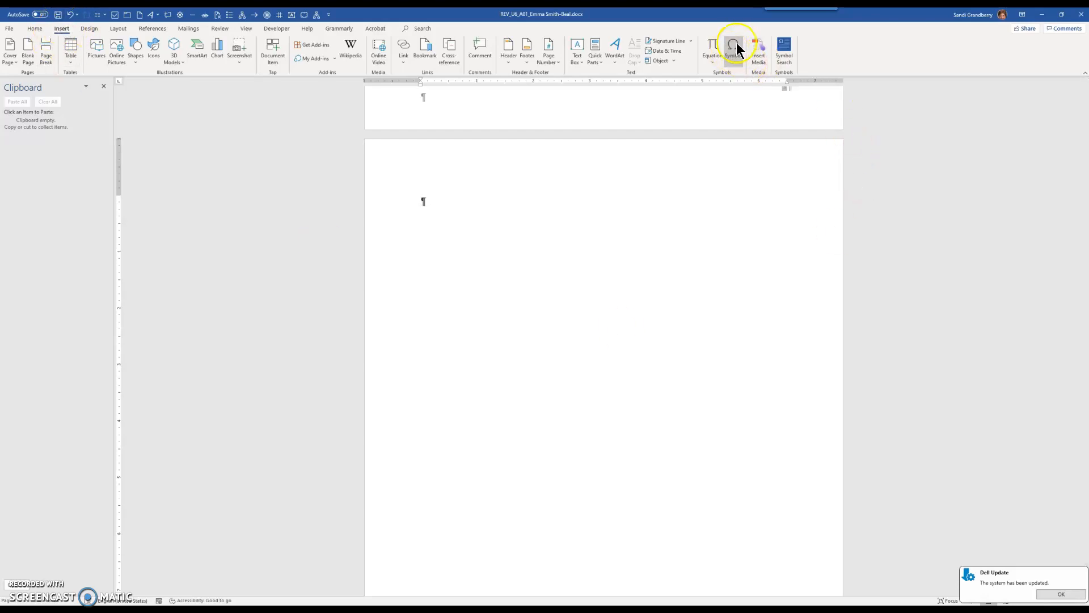
# Open the full Symbol dialog and set its font to Wingdings
pyautogui.click(733, 60)
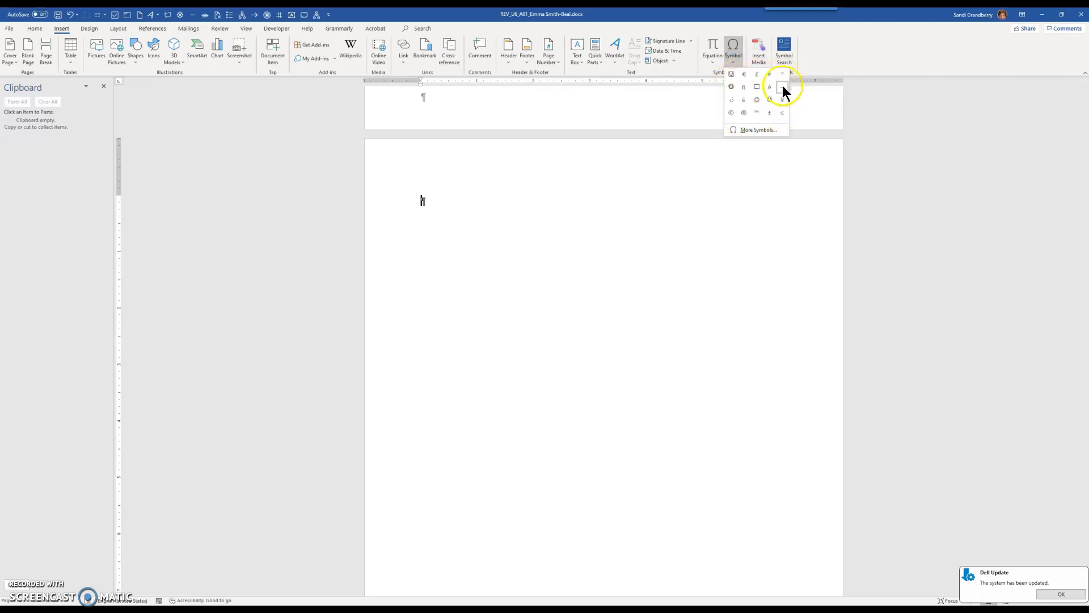
pyautogui.click(760, 130)
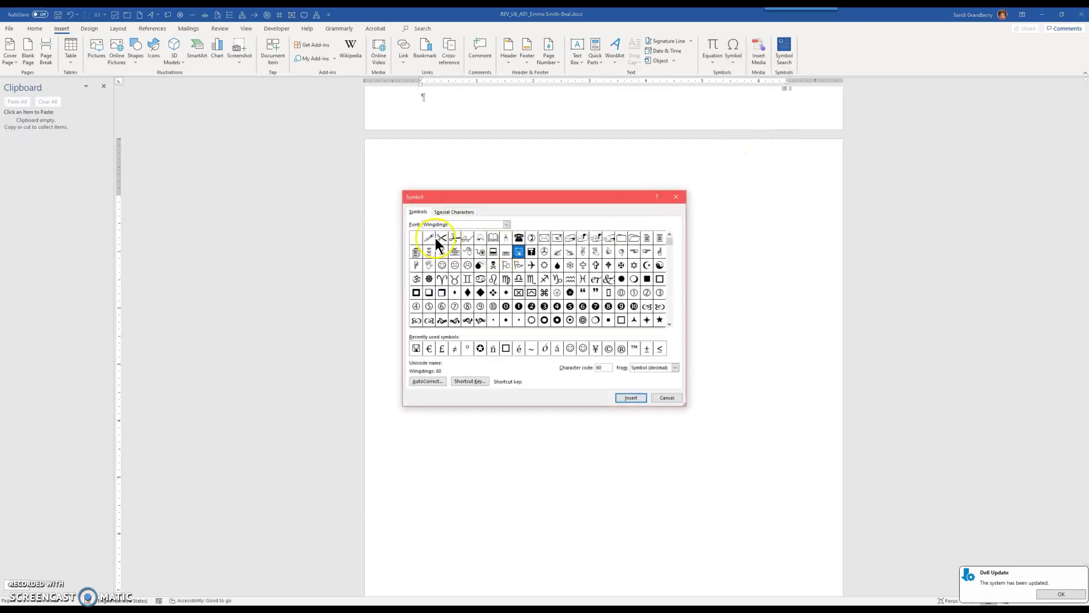
pyautogui.click(450, 211)
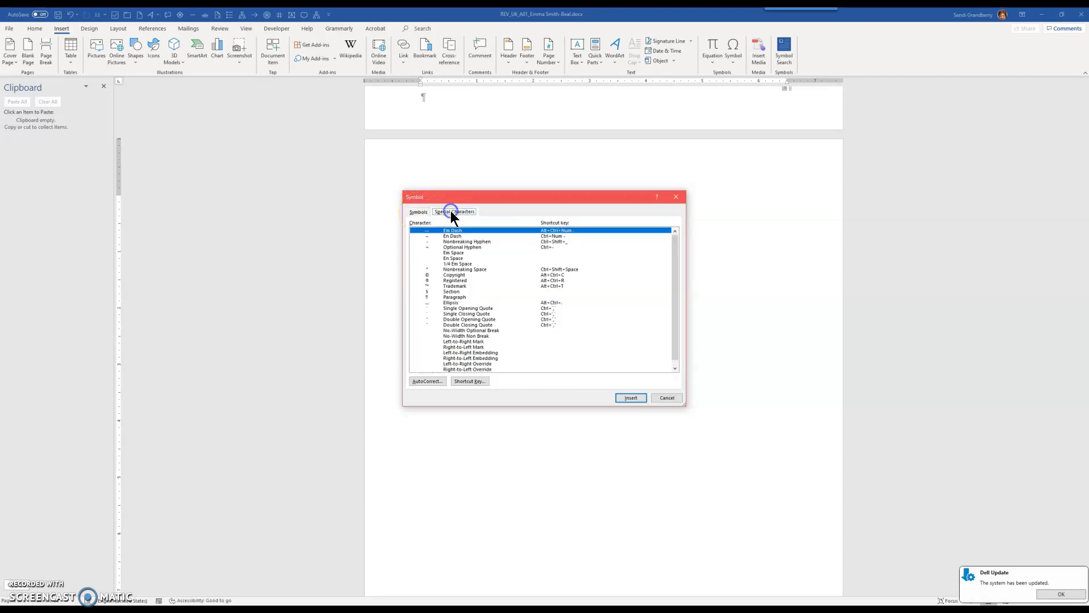
pyautogui.click(420, 212)
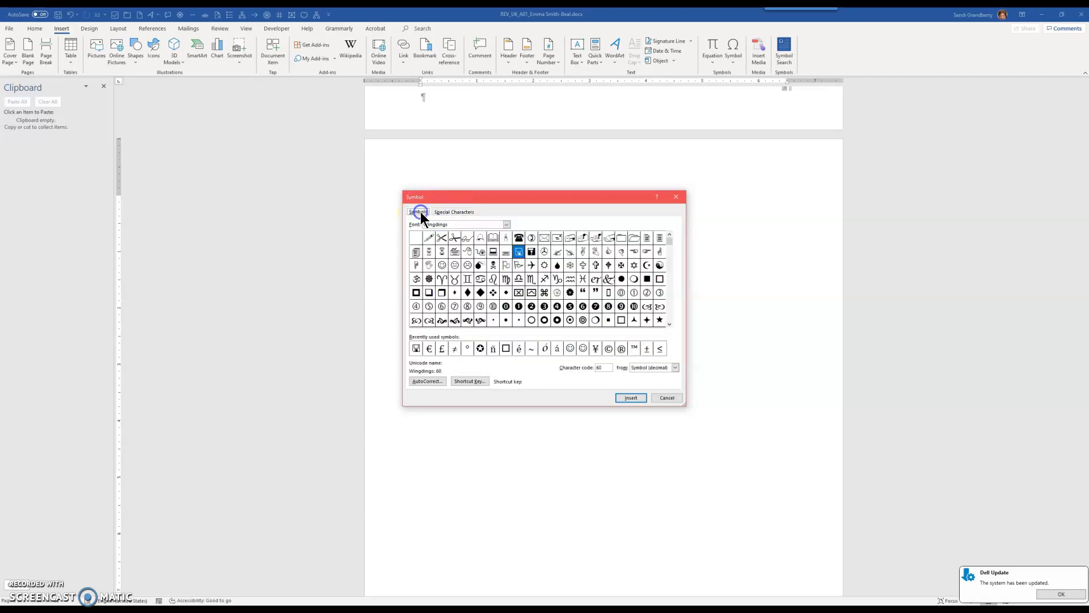
pyautogui.click(506, 224)
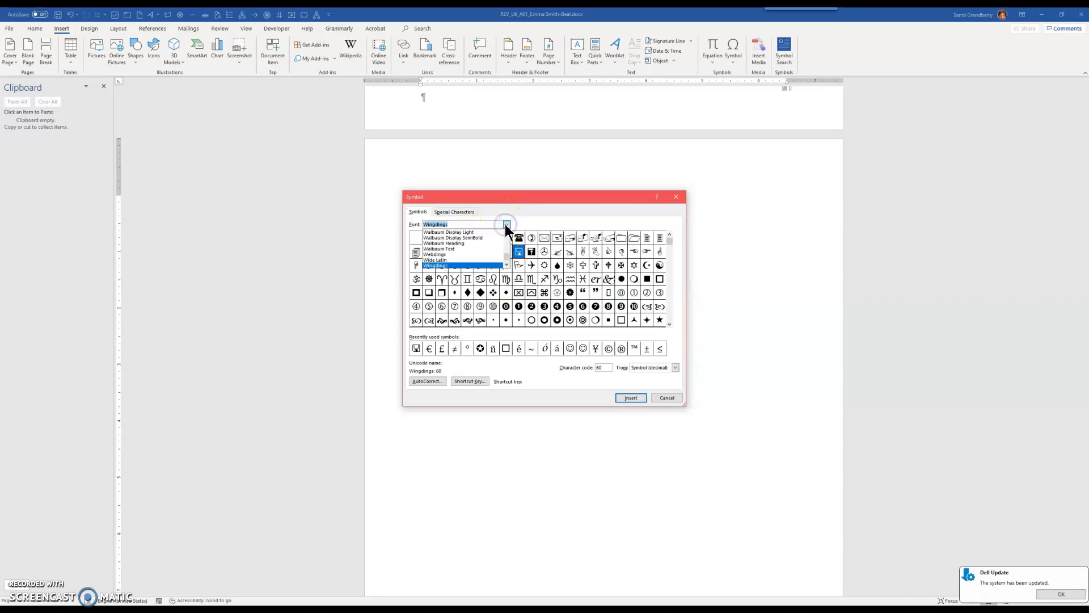
pyautogui.click(468, 239)
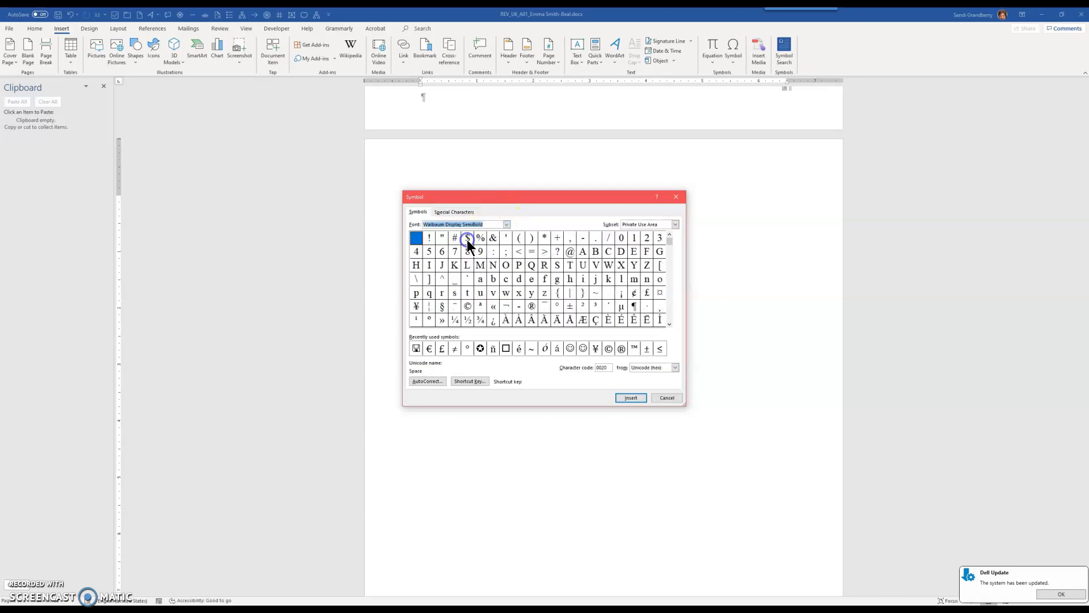
pyautogui.click(507, 224)
pyautogui.scroll(2, 478, 260)
pyautogui.click(462, 233)
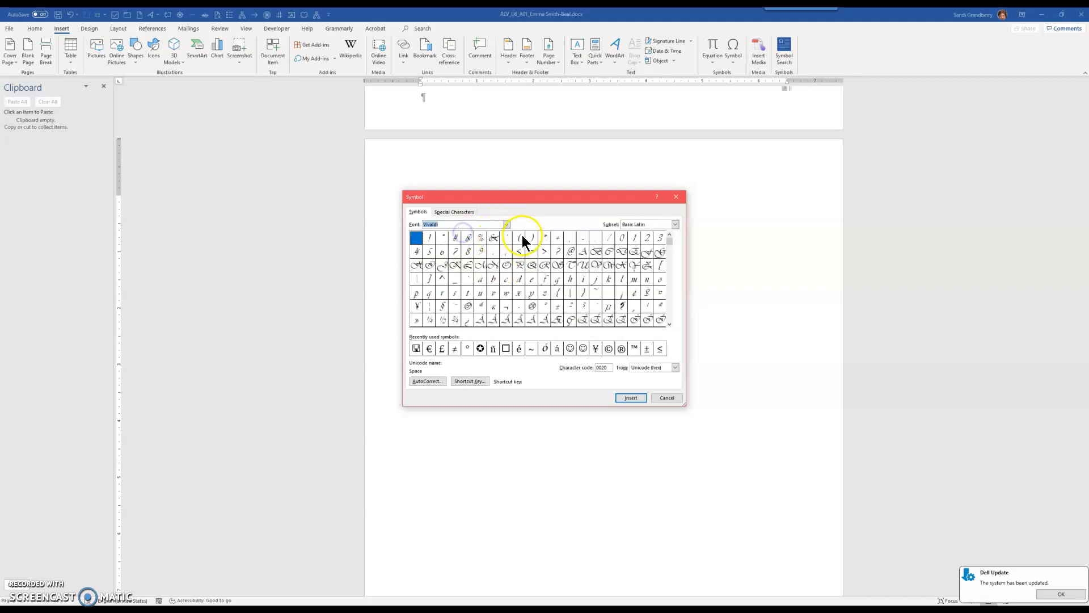
pyautogui.click(507, 224)
pyautogui.scroll(-2, 487, 250)
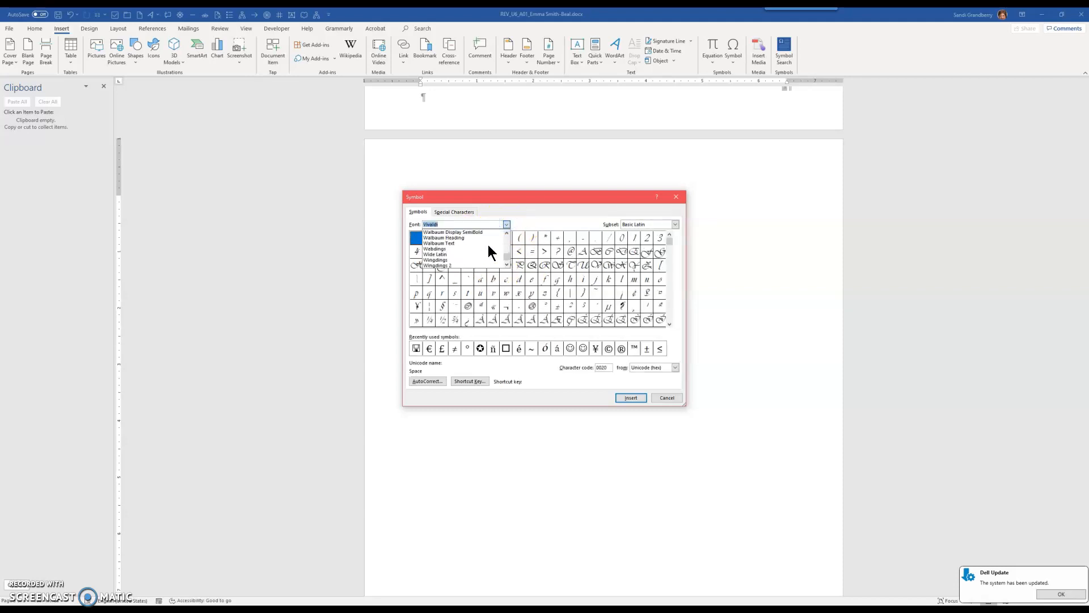
pyautogui.click(444, 259)
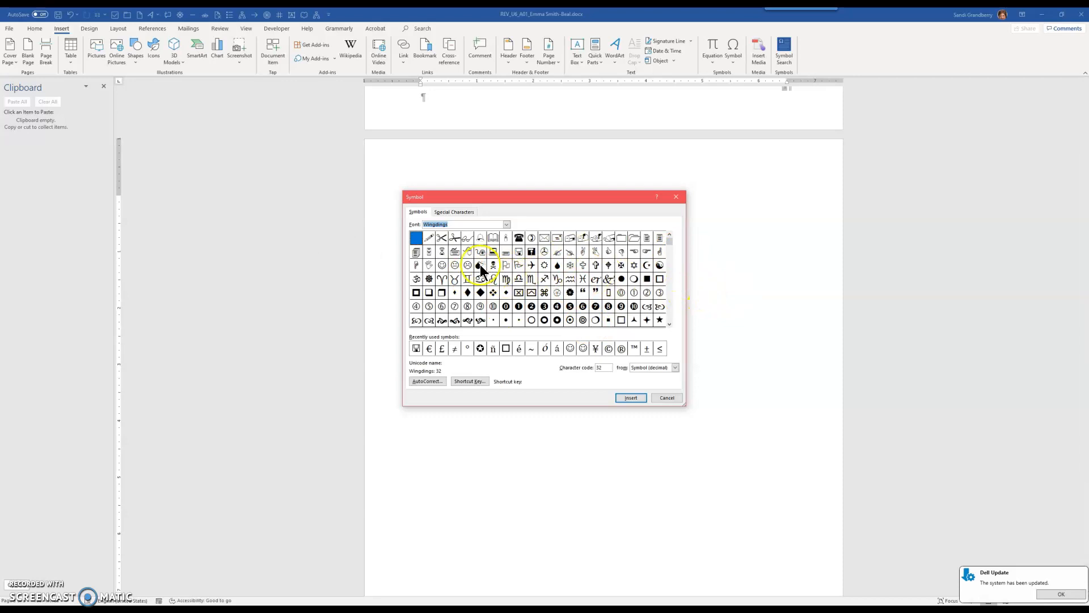
# Insert the Wingdings open-hand symbol and close the dialog
pyautogui.click(429, 264)
pyautogui.click(631, 397)
pyautogui.click(666, 397)
# Select the inserted hand symbol, enlarge its font size and colour it red
pyautogui.click(440, 247)
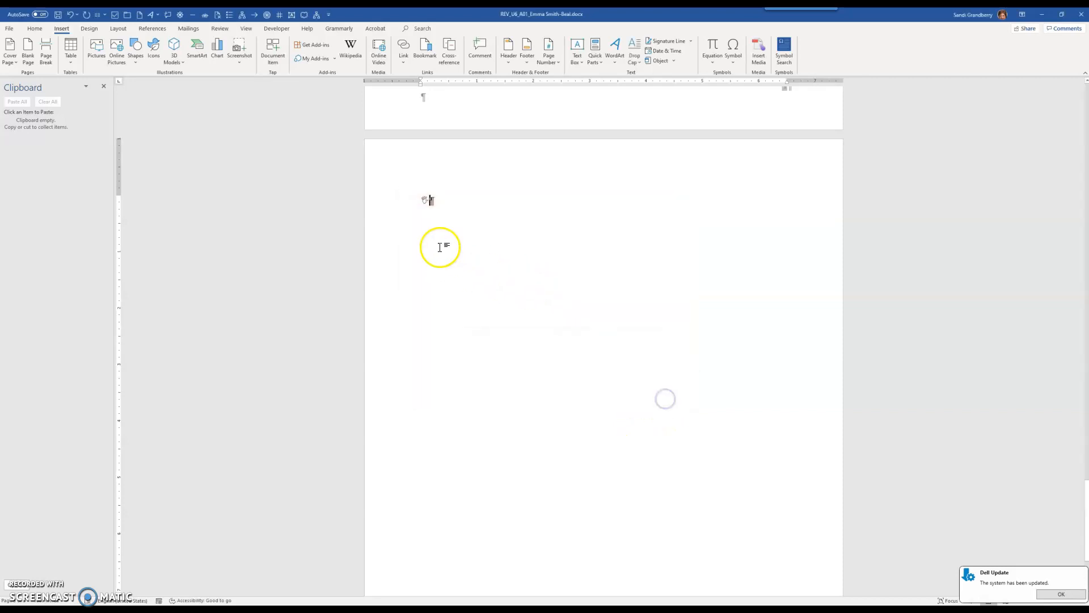
pyautogui.click(420, 200)
pyautogui.moveTo(420, 200); pyautogui.dragTo(486, 250)
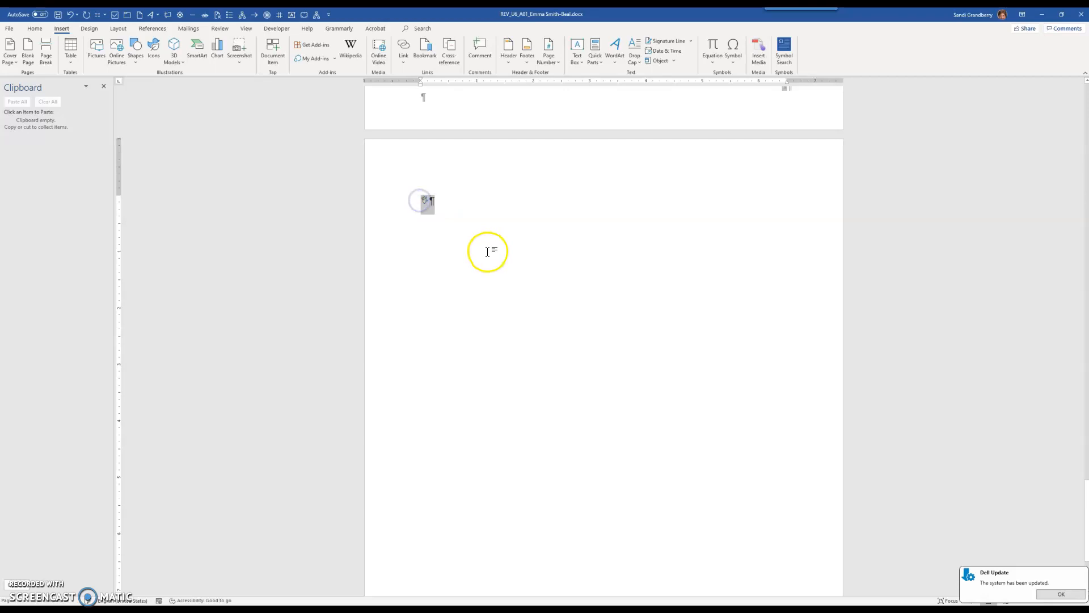
pyautogui.click(36, 32)
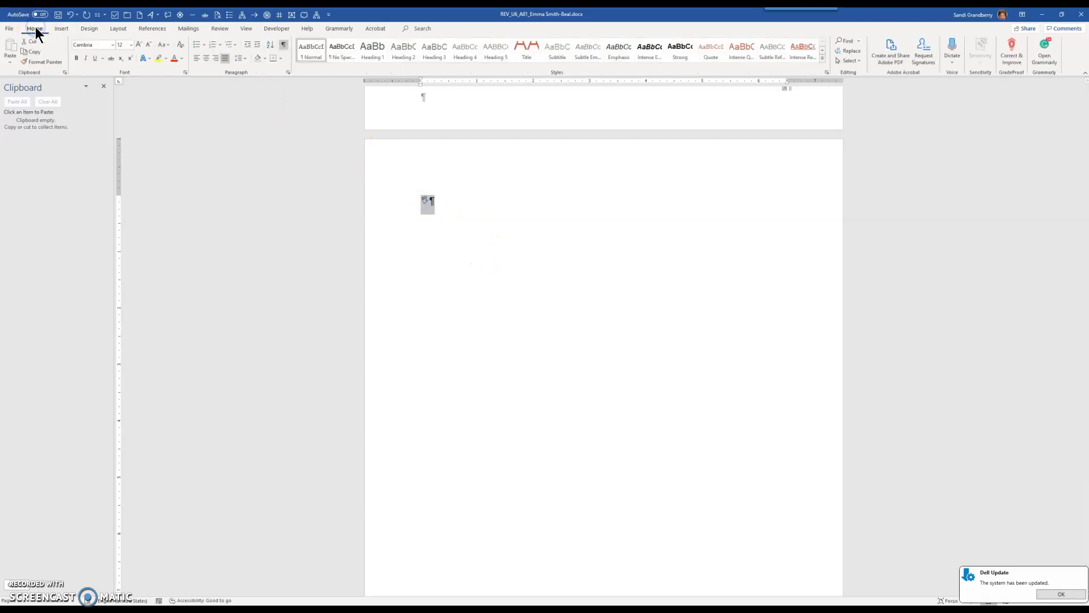
pyautogui.click(138, 43)
pyautogui.click(138, 44)
pyautogui.click(138, 43)
pyautogui.click(138, 43)
pyautogui.click(138, 44)
pyautogui.click(138, 44)
pyautogui.click(138, 43)
pyautogui.click(174, 59)
# Reduce the hand symbol's font size by four steps
pyautogui.click(152, 44)
pyautogui.click(152, 44)
pyautogui.click(152, 44)
pyautogui.click(152, 43)
pyautogui.click(152, 44)
pyautogui.click(152, 44)
pyautogui.click(152, 44)
pyautogui.click(152, 44)
# Insert a Trademark sign from the special characters list and close the Symbol dialog
pyautogui.click(60, 28)
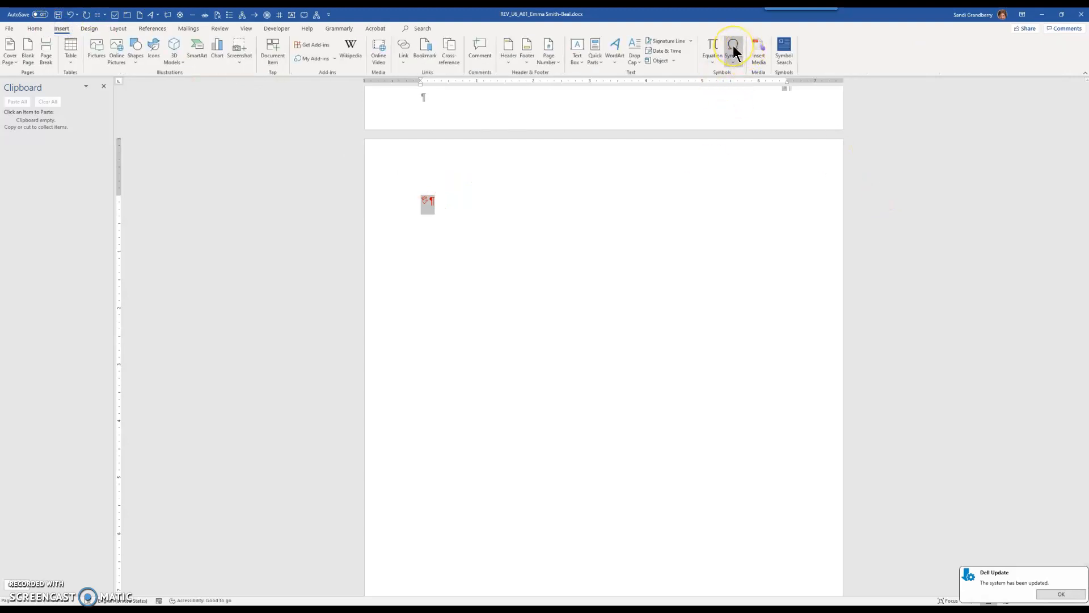
pyautogui.click(733, 52)
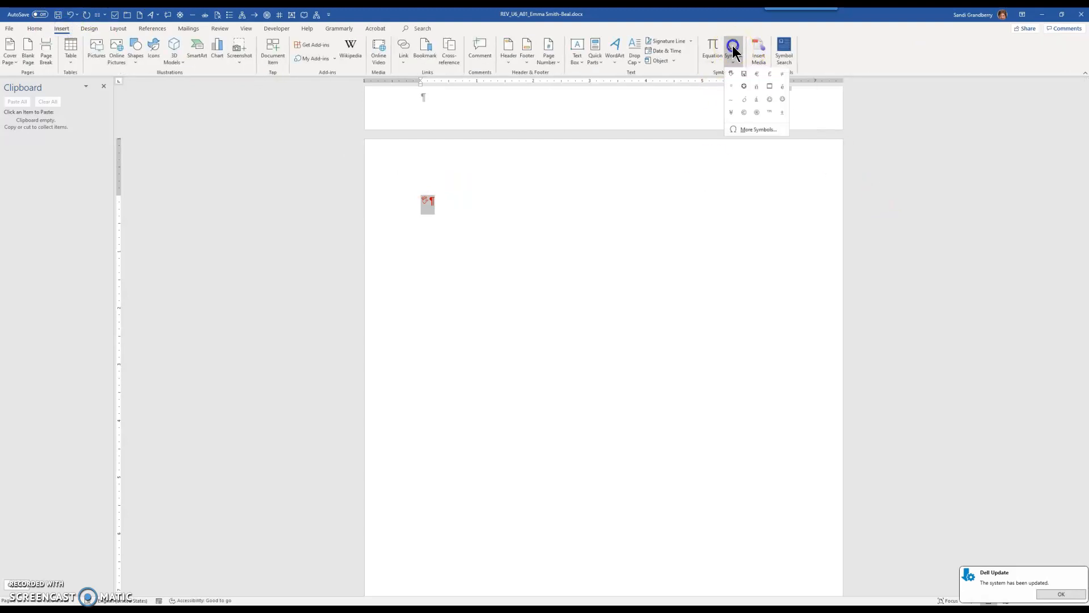
pyautogui.click(749, 130)
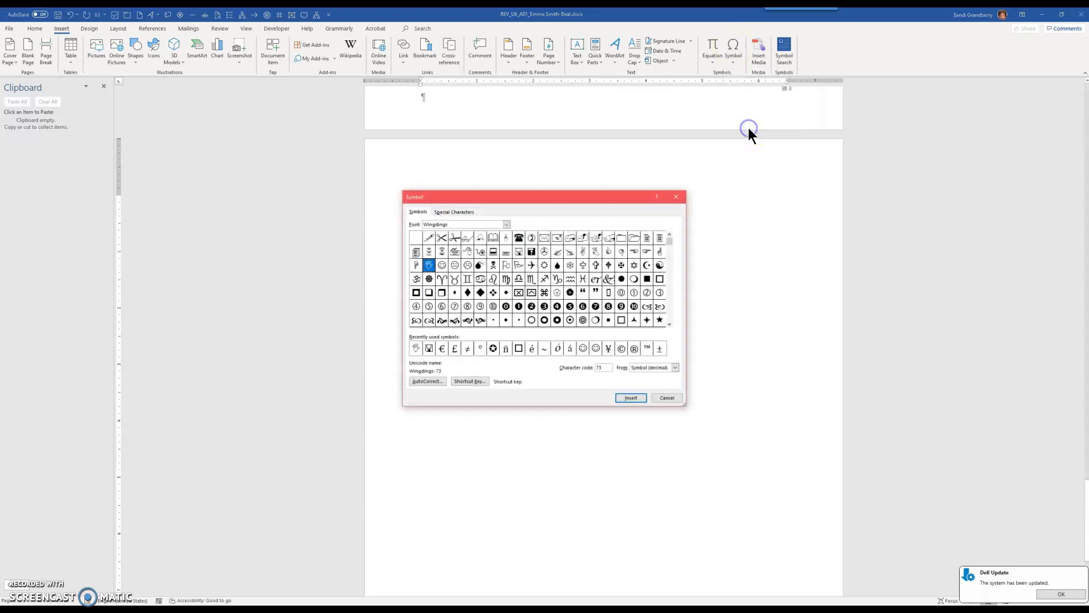
pyautogui.click(456, 211)
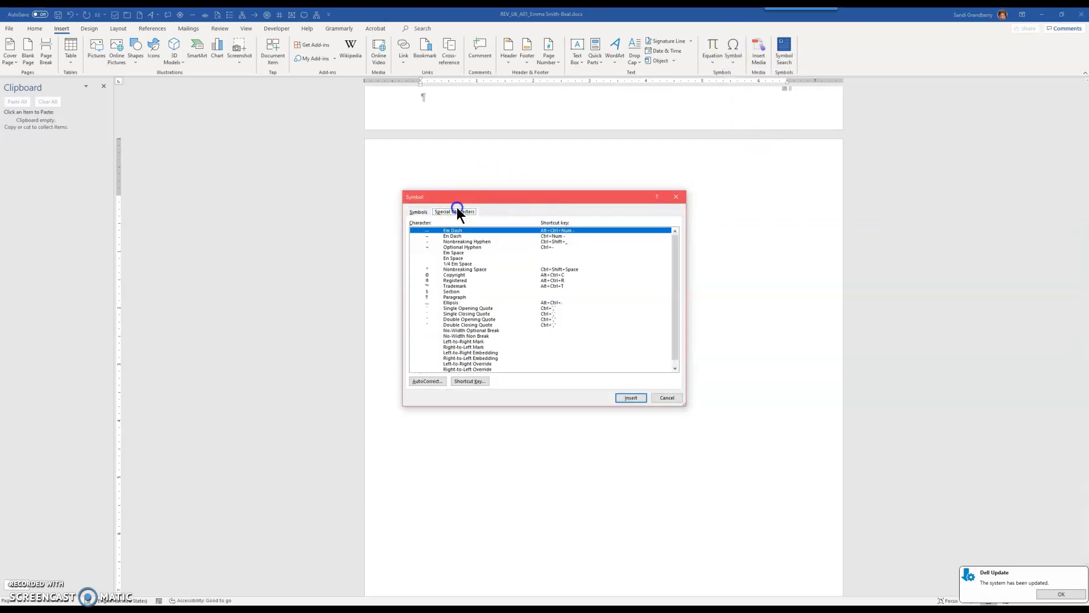
pyautogui.scroll(-1, 472, 260)
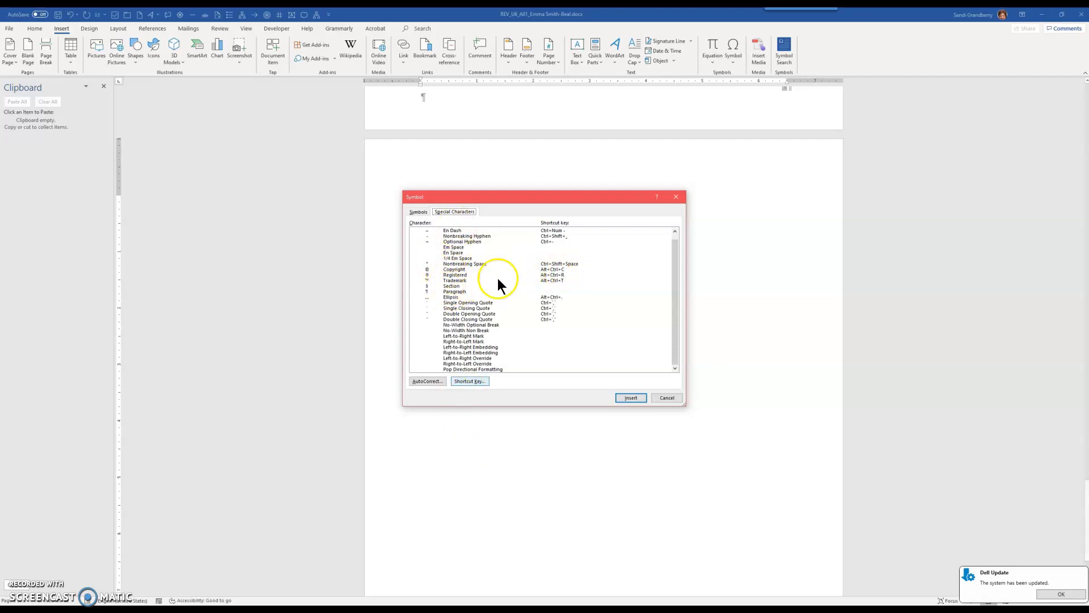
pyautogui.scroll(1, 497, 304)
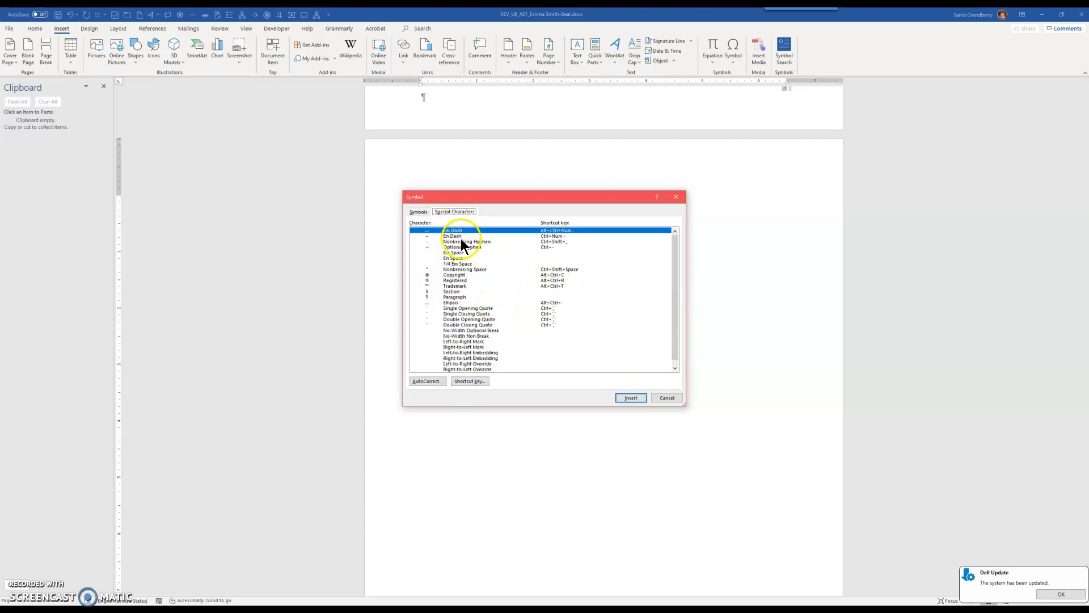
pyautogui.click(454, 285)
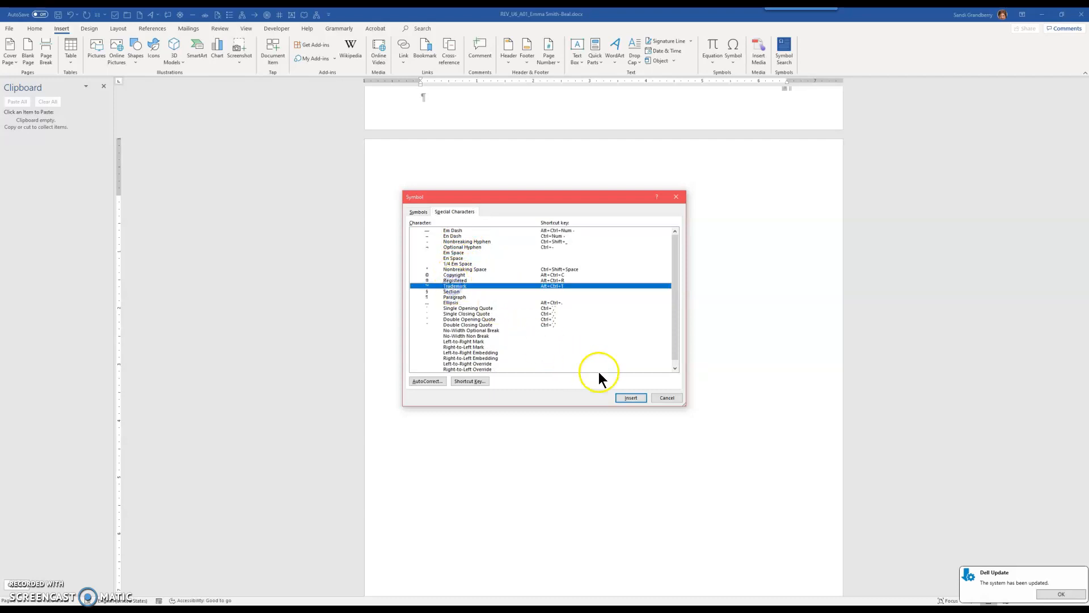
pyautogui.click(631, 396)
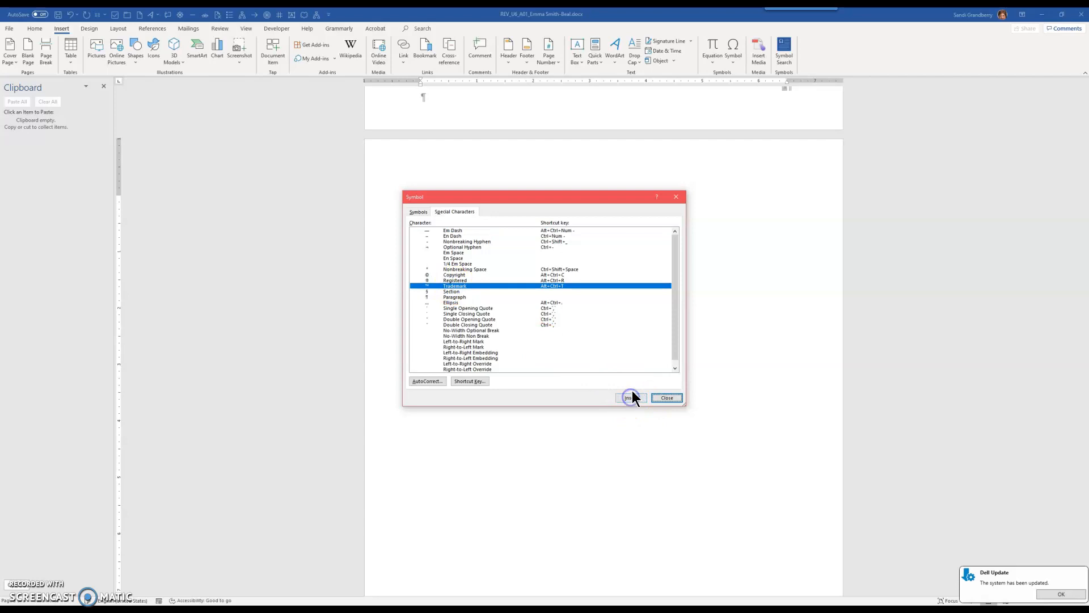
pyautogui.click(667, 396)
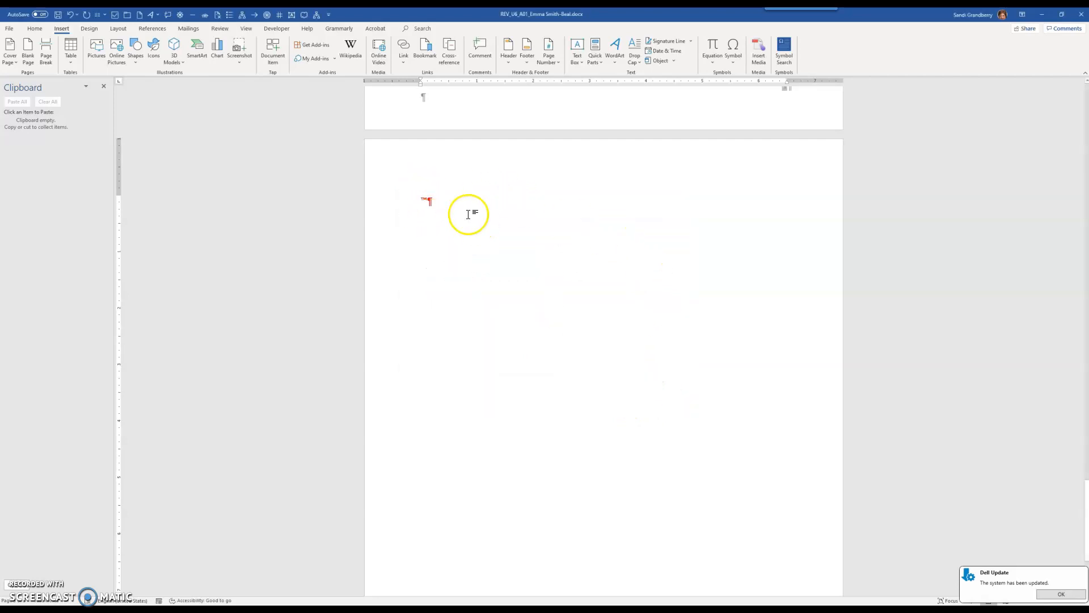
# Select the trademark line and set its font colour to Automatic
pyautogui.click(387, 201)
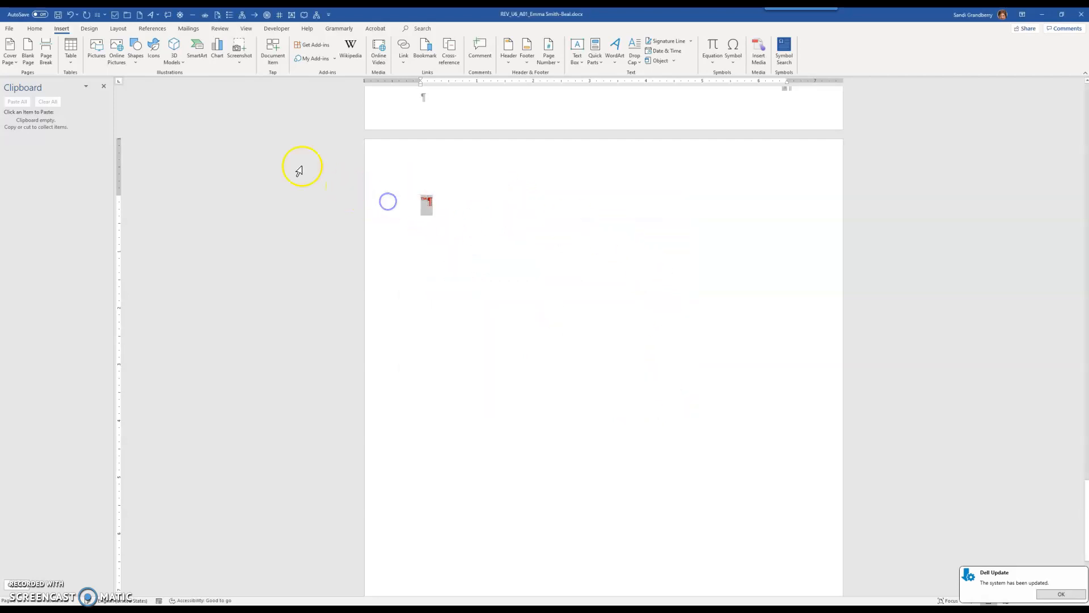
pyautogui.click(33, 29)
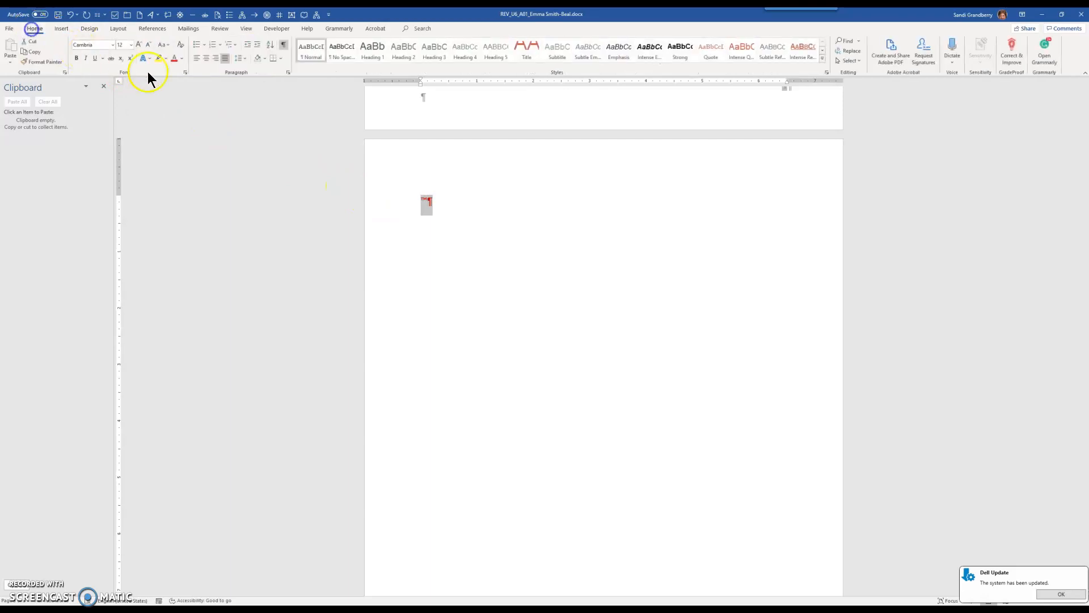
pyautogui.click(184, 58)
pyautogui.click(179, 70)
# Add two new empty paragraphs below the trademark line
pyautogui.click(425, 214)
pyautogui.press('Return')
pyautogui.press('Return')
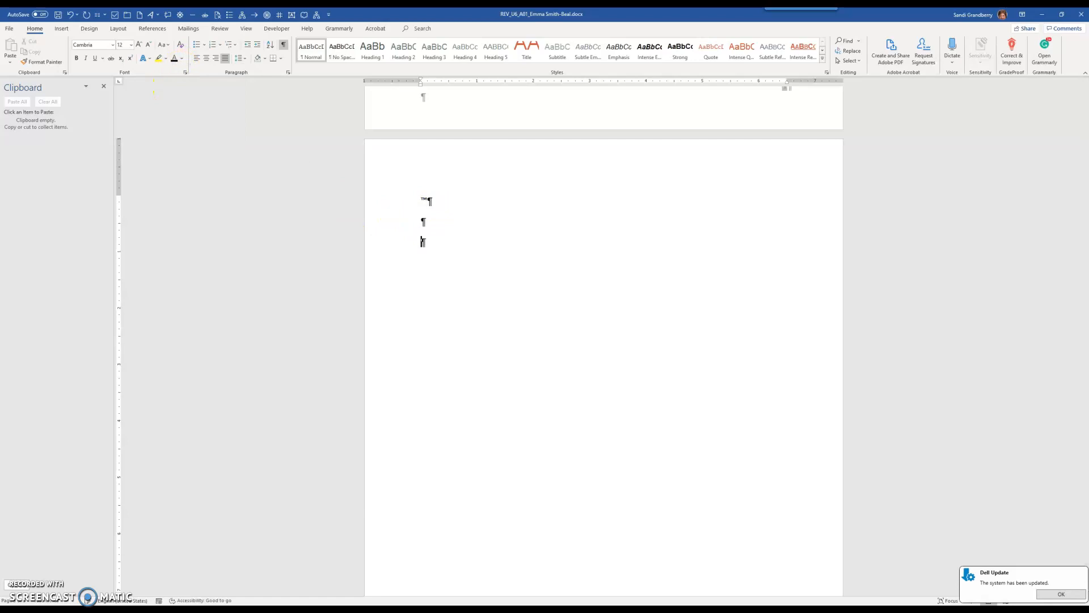
# Select the Wingdings smiley face symbol and open its shortcut key settings
pyautogui.click(60, 28)
pyautogui.click(732, 49)
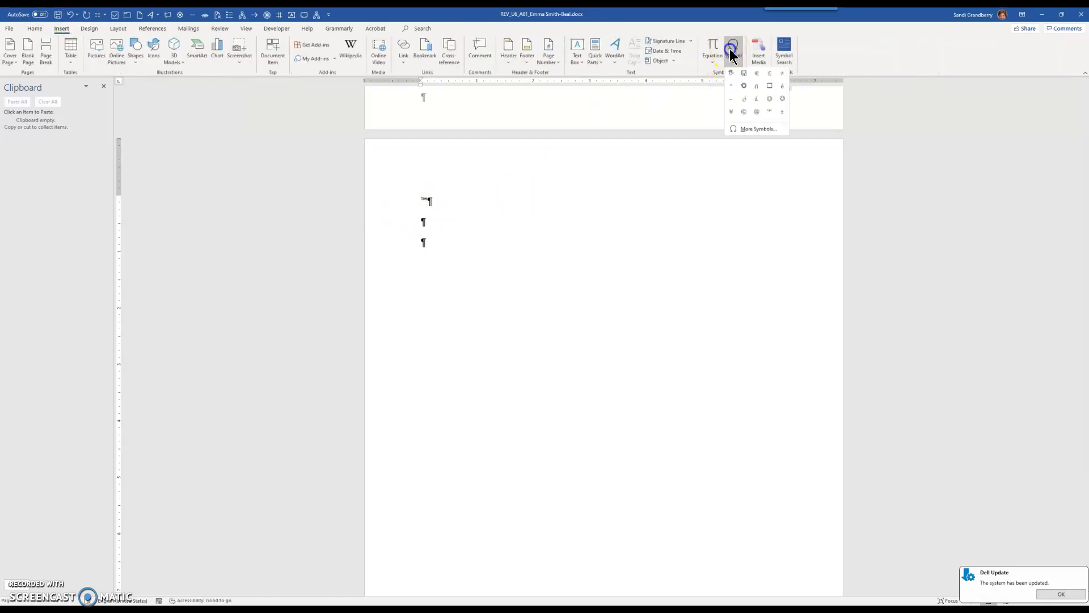
pyautogui.click(744, 130)
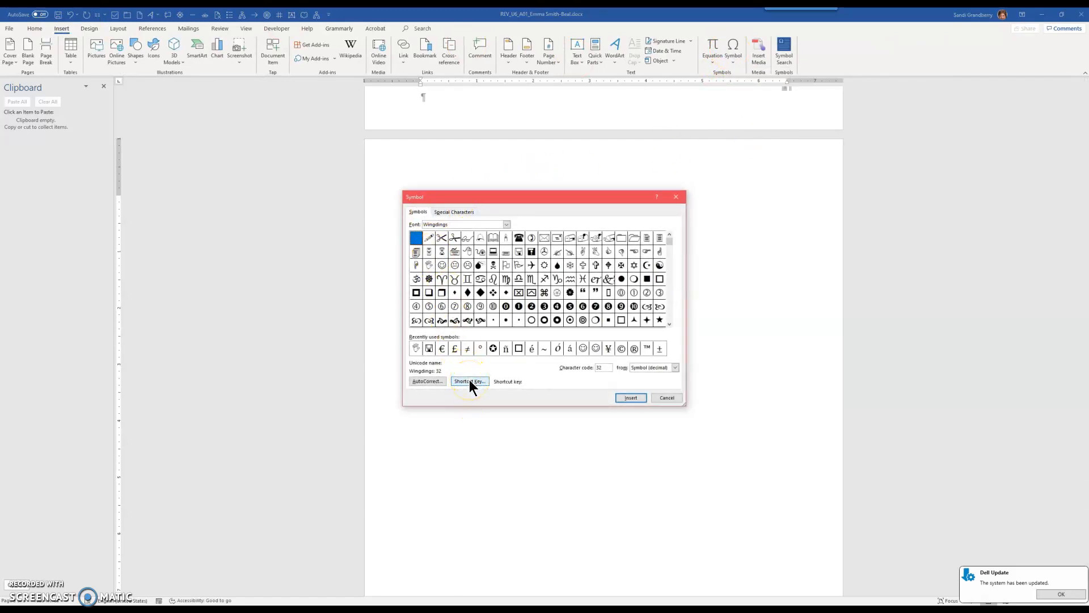
pyautogui.click(455, 263)
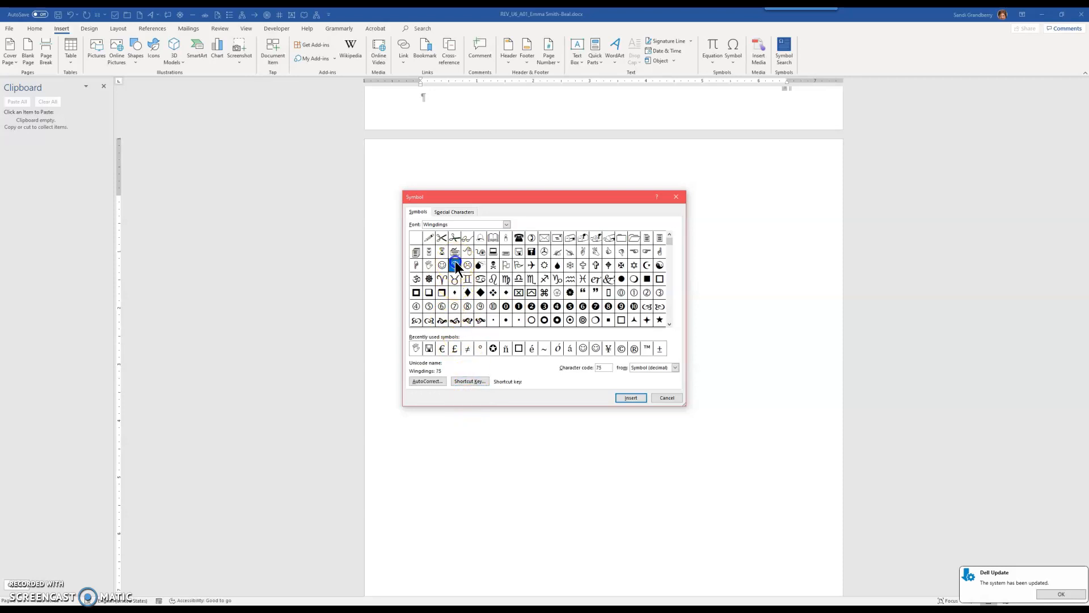
pyautogui.click(470, 382)
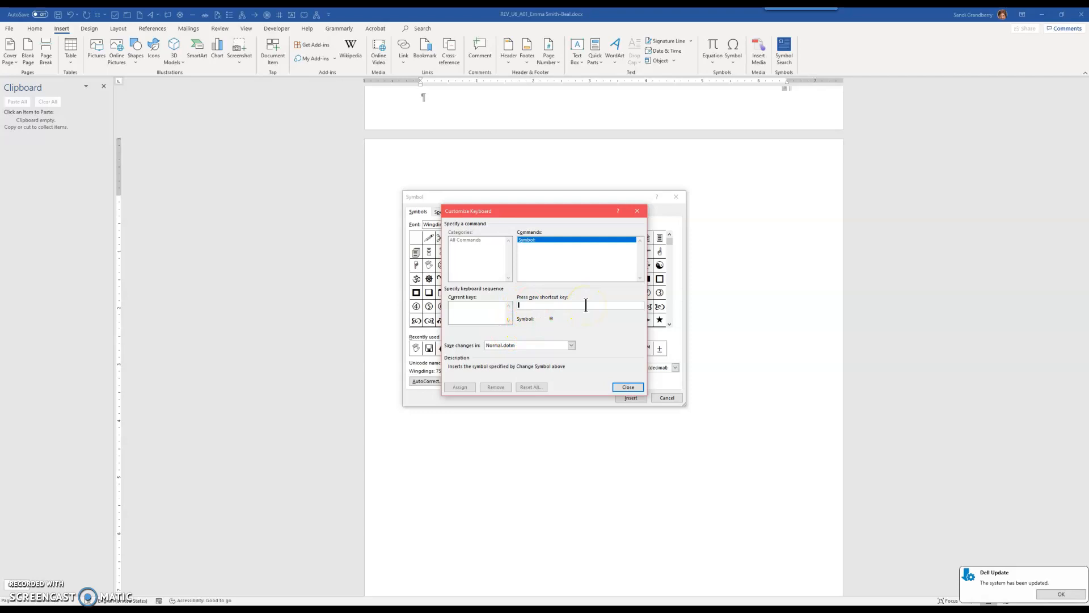
pyautogui.hotkey('ctrl', 'alt', 'shift', 's')
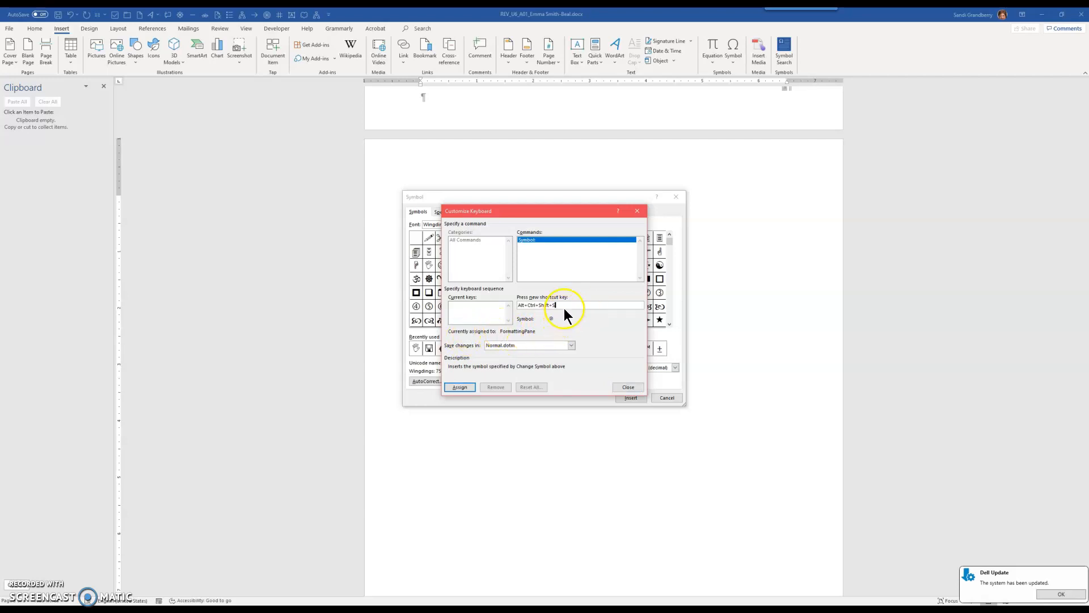
pyautogui.press('Delete')
pyautogui.press('BackSpace')
pyautogui.press('BackSpace')
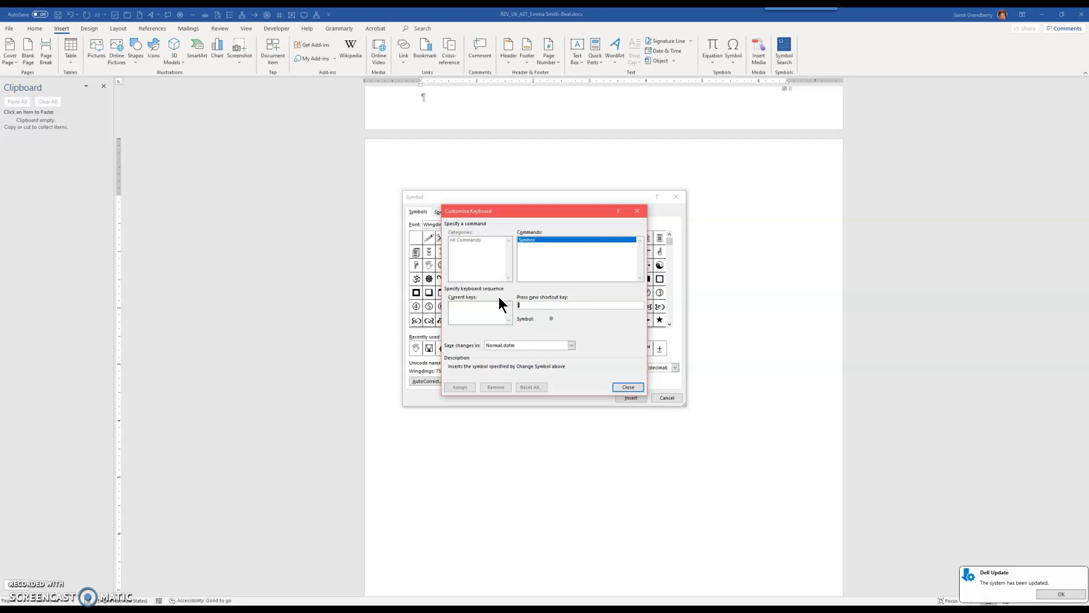
pyautogui.hotkey('ctrl', '0')
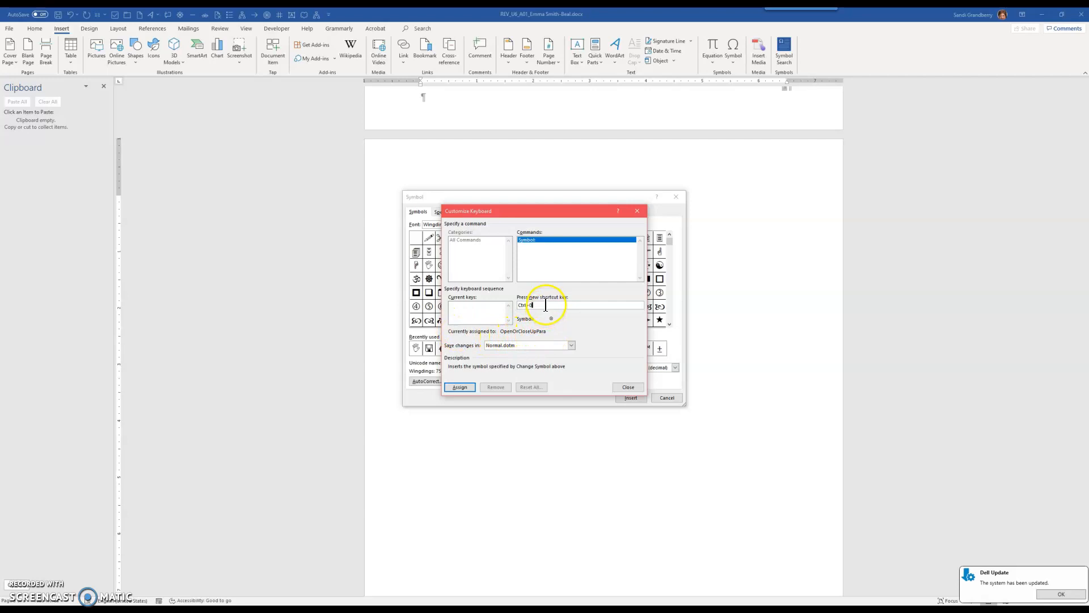
pyautogui.moveTo(543, 305); pyautogui.dragTo(500, 299)
pyautogui.press('Delete')
pyautogui.press('BackSpace')
pyautogui.hotkey('ctrl', '1')
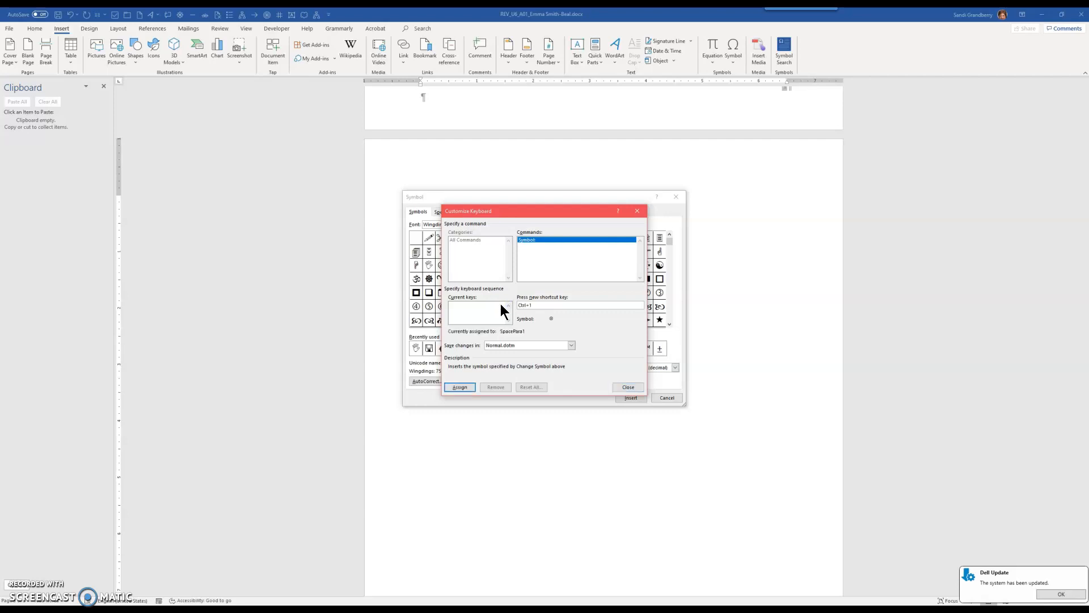
pyautogui.press('BackSpace')
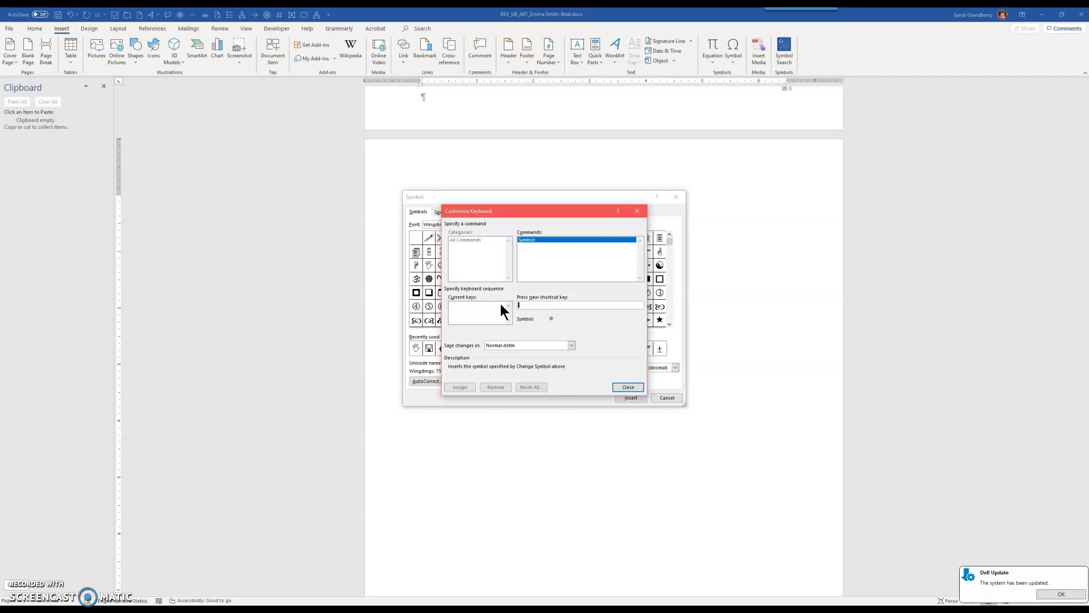
# Assign Alt+1 as the smiley face's shortcut key, close the dialogs, and use it to insert the smiley
pyautogui.hotkey('alt', '1')
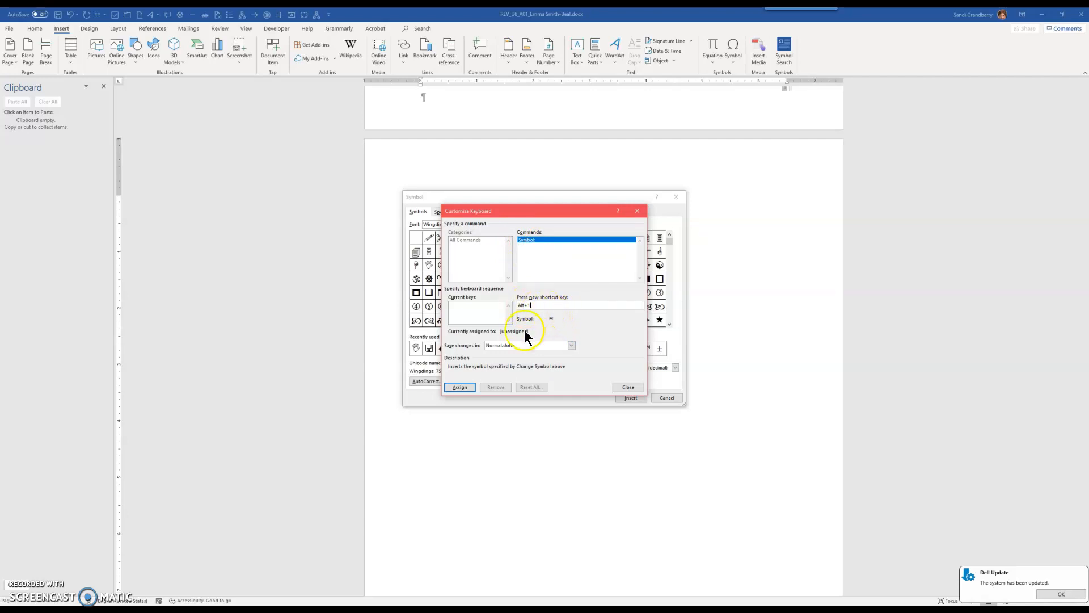
pyautogui.click(457, 388)
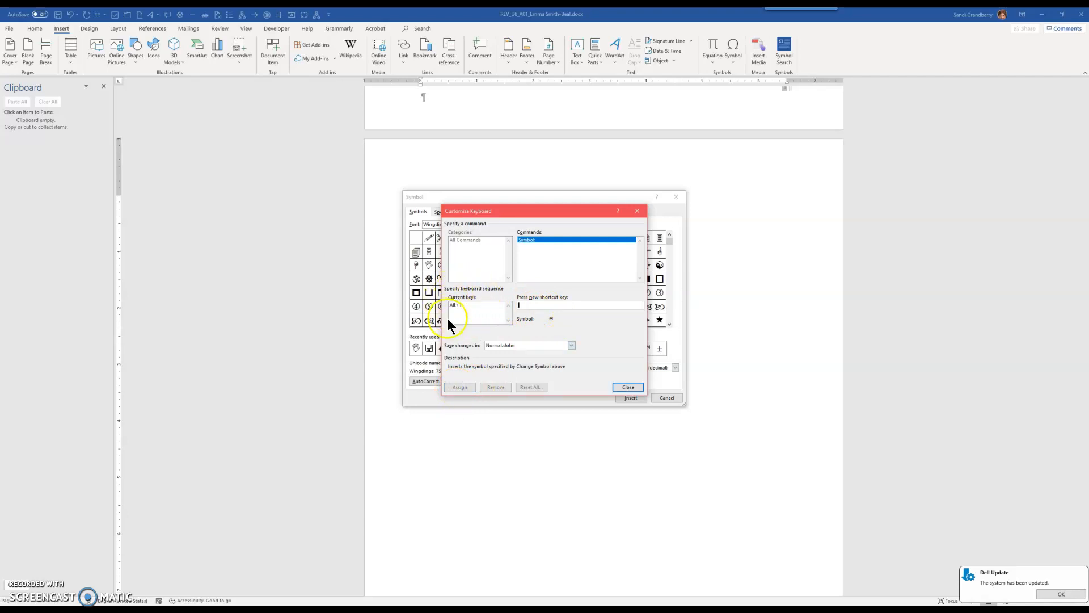
pyautogui.click(617, 383)
pyautogui.click(660, 398)
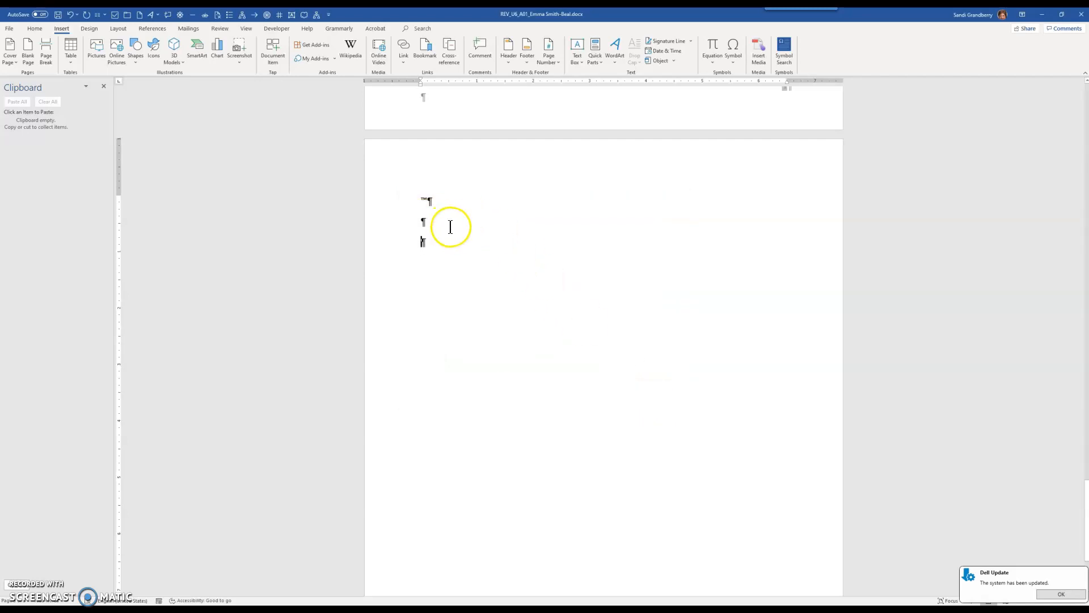
pyautogui.hotkey('alt', '1')
# Browse the Symbol dialog's font list and special characters without inserting anything
pyautogui.click(733, 56)
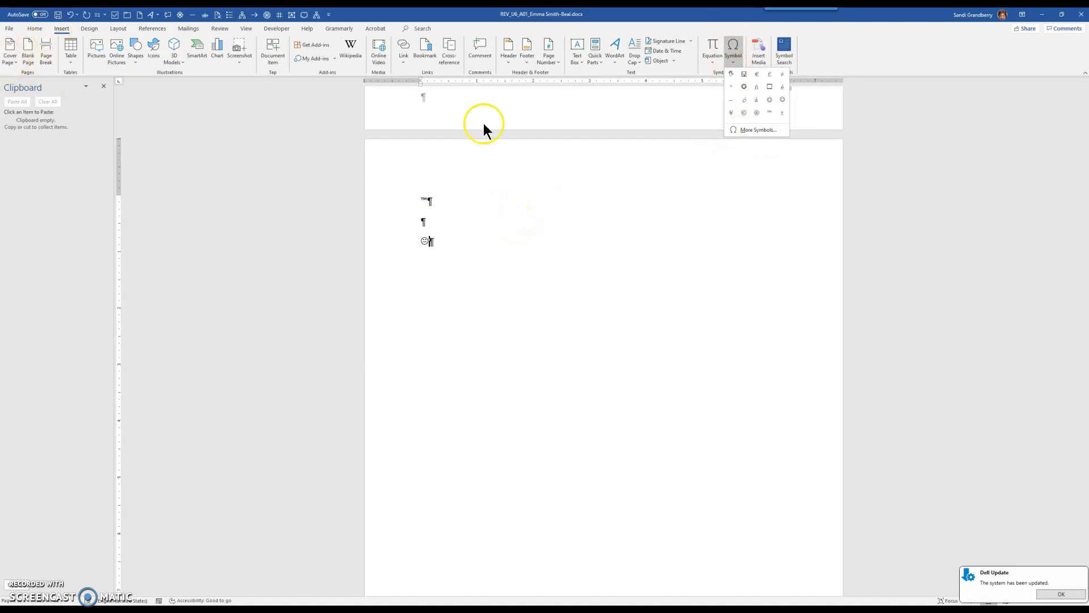
pyautogui.click(755, 129)
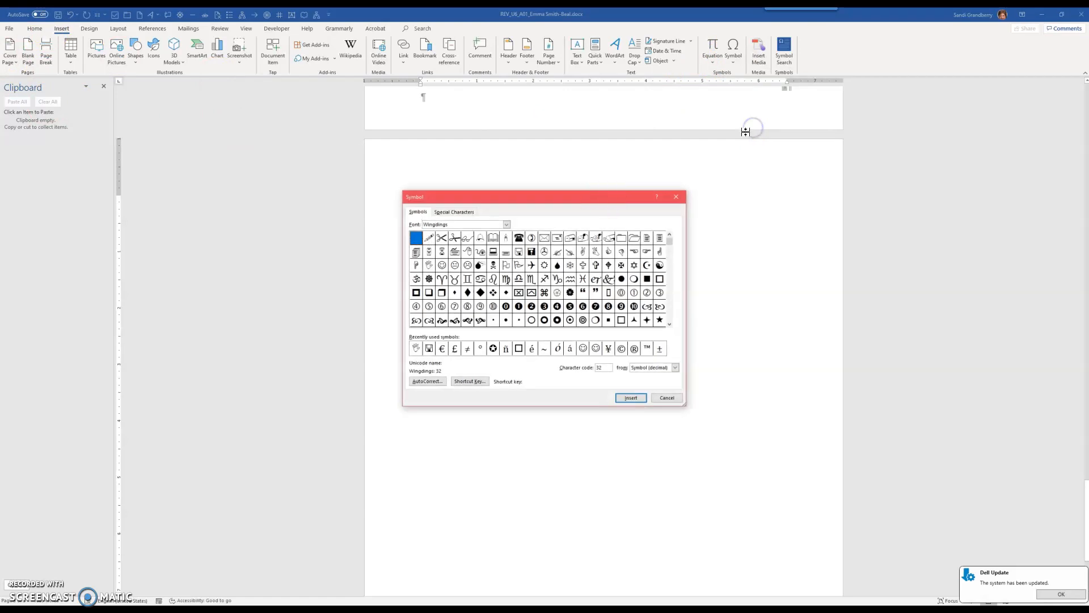
pyautogui.click(506, 224)
pyautogui.click(462, 212)
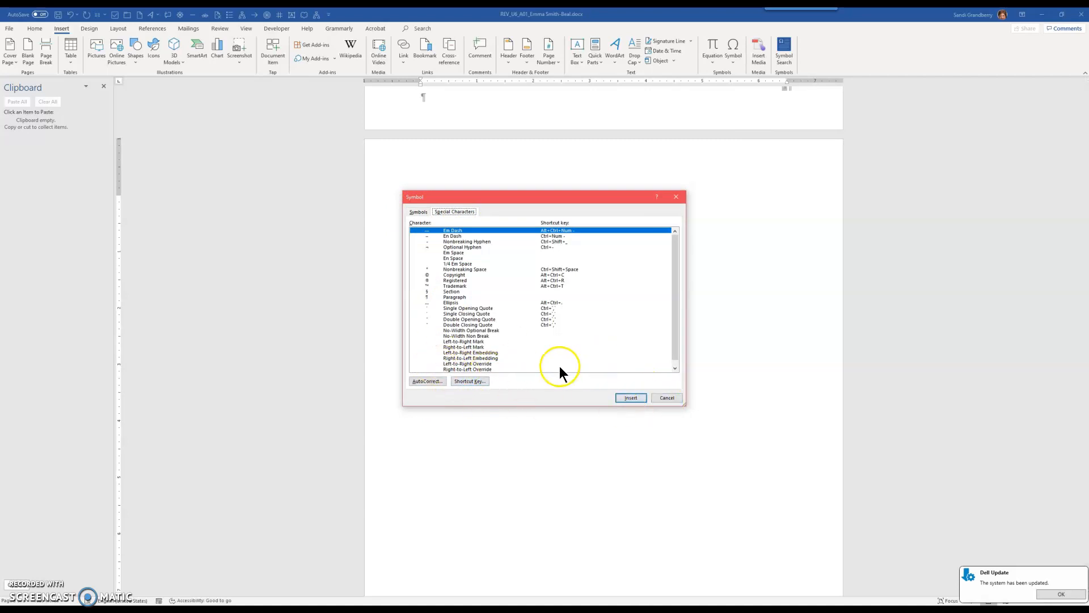
pyautogui.click(669, 398)
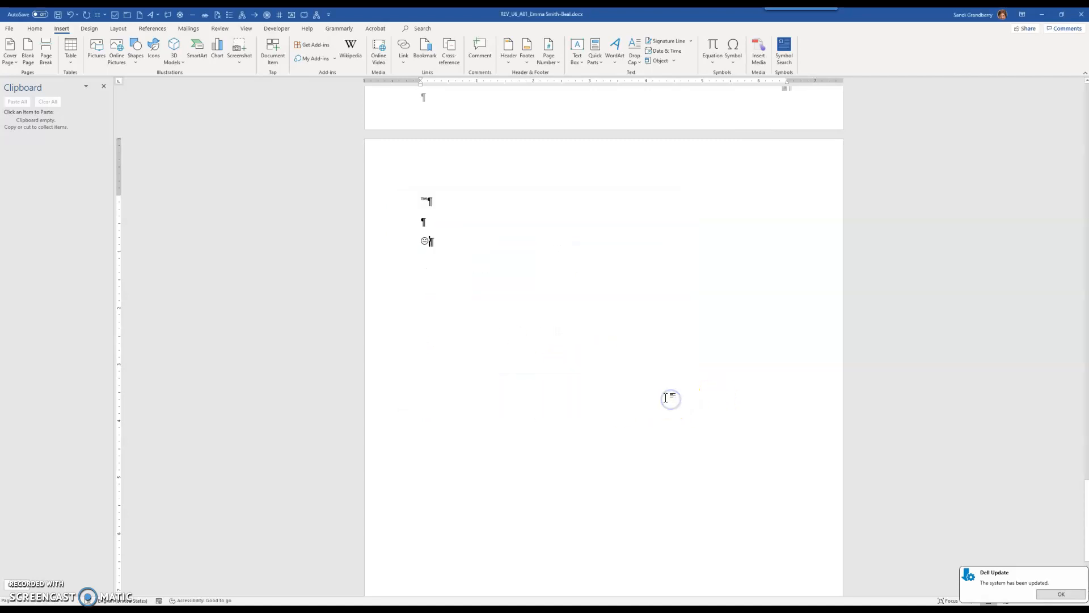